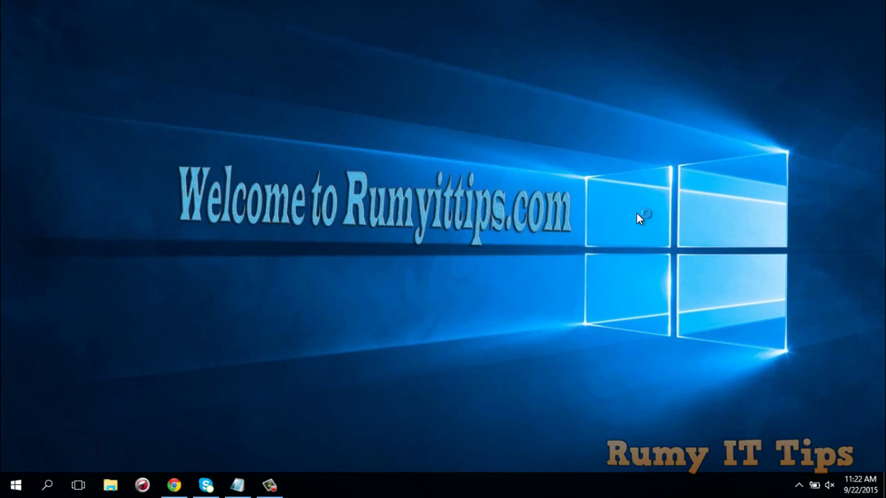
# - Open the Cortana Search Windows panel from the Start menu
pyautogui.click(16, 485)
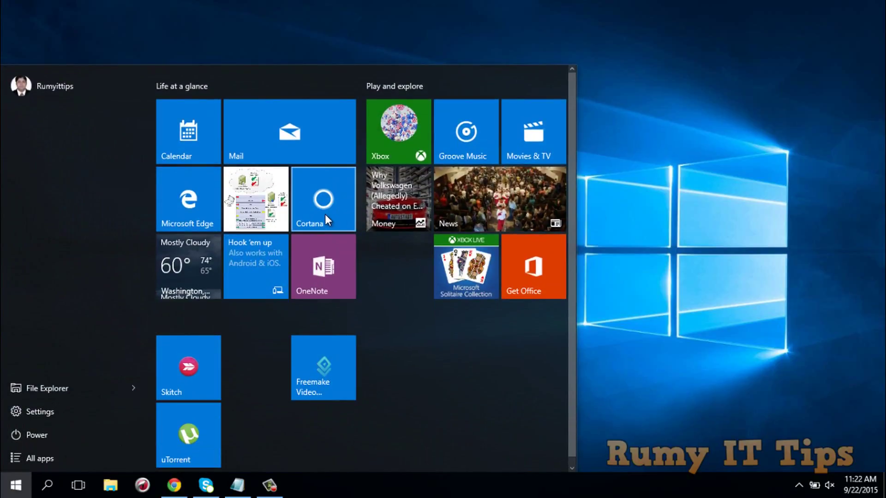
pyautogui.click(325, 213)
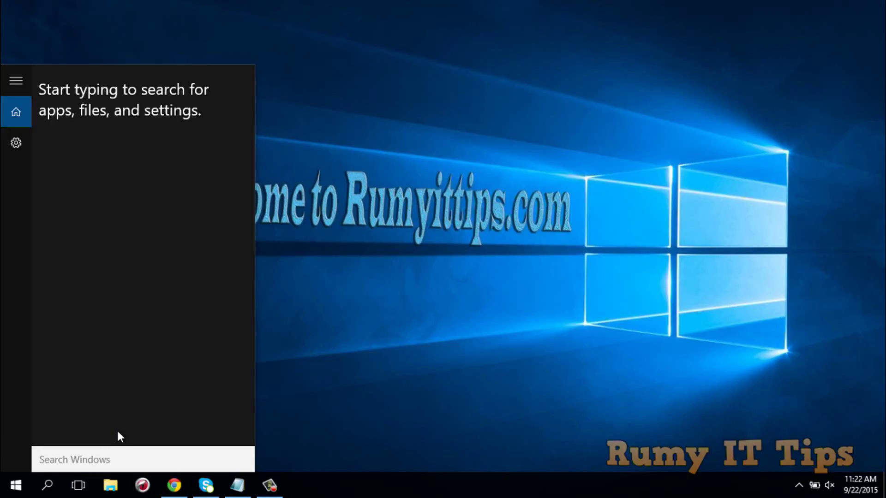
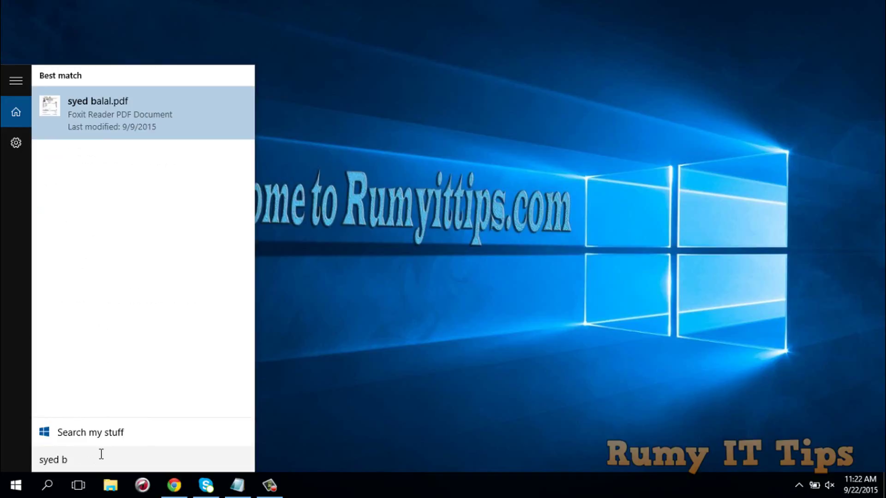
# - Search for a PDF document by its file name, then dismiss the results back to the desktop
pyautogui.click(300, 403)
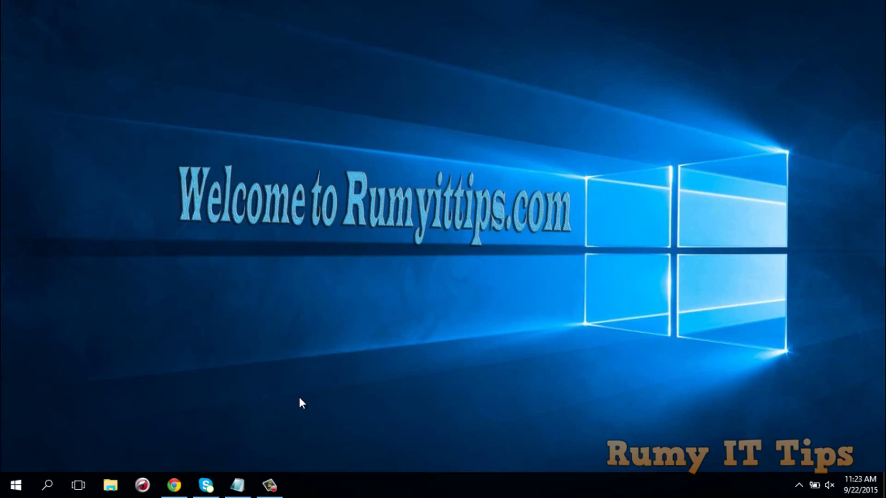
# - Launch Control Panel with the 'control' command and filter its items for 'search'
pyautogui.press('super+r')
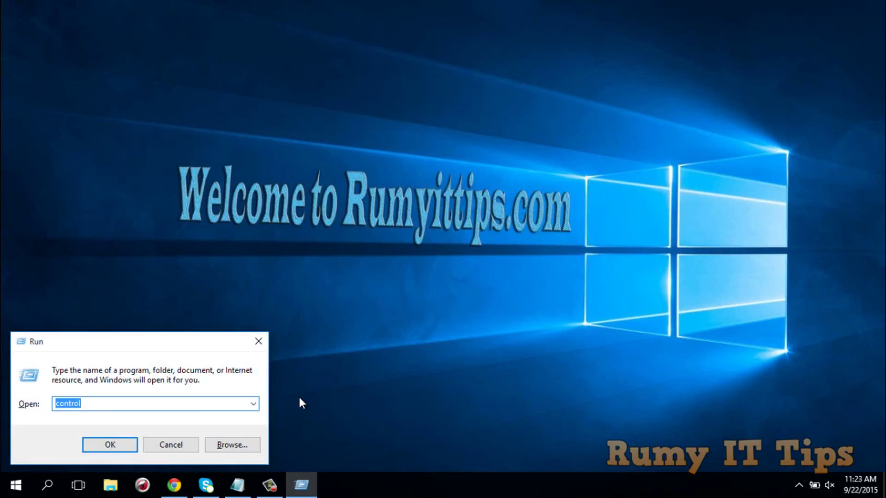
pyautogui.write('control')
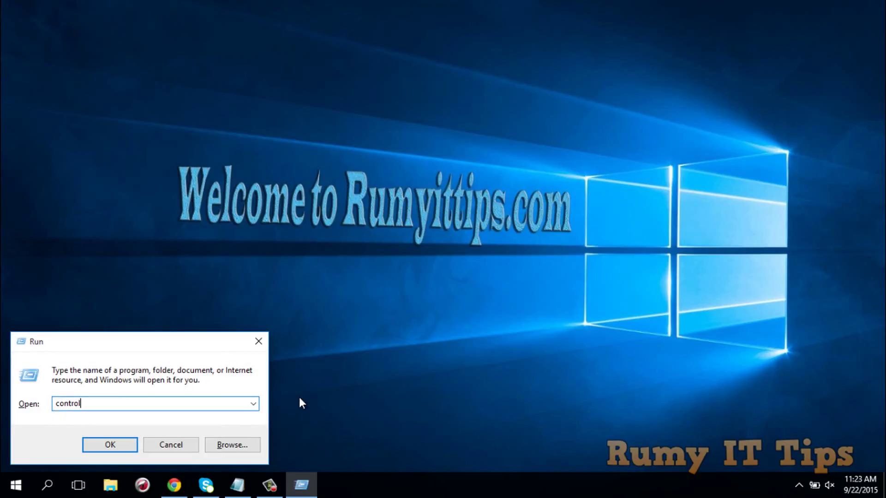
pyautogui.press('Return')
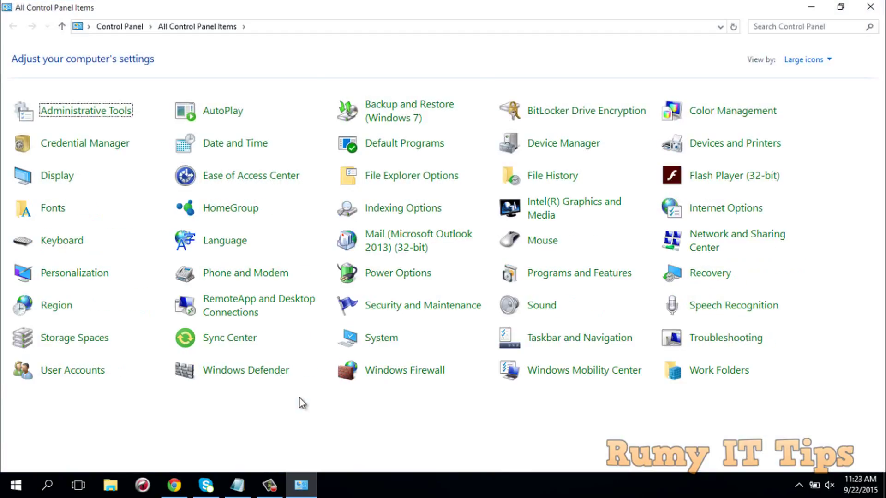
pyautogui.click(775, 24)
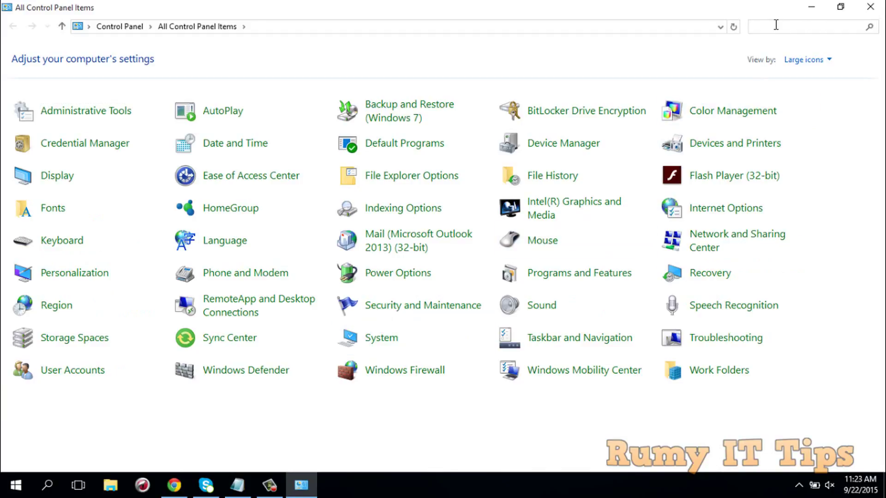
pyautogui.write('s')
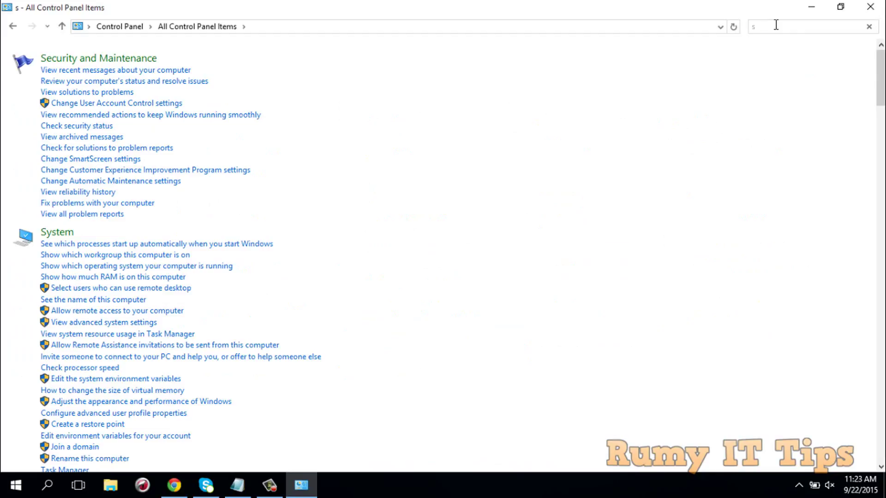
pyautogui.write('ear')
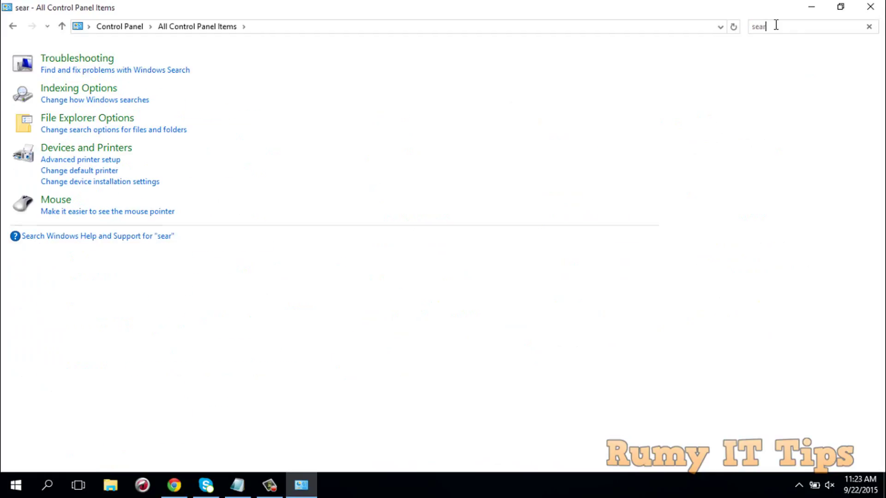
pyautogui.write('ch')
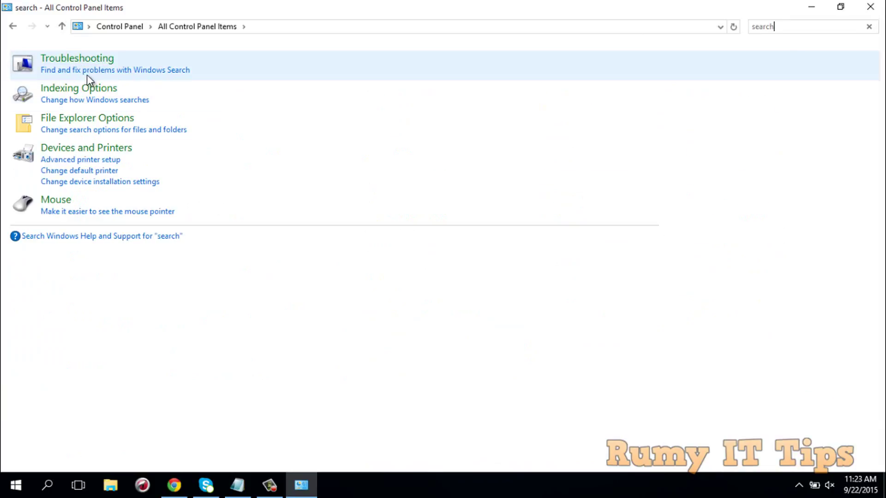
# - Run the Windows Search troubleshooter for files and e-mail missing from search results
pyautogui.click(75, 71)
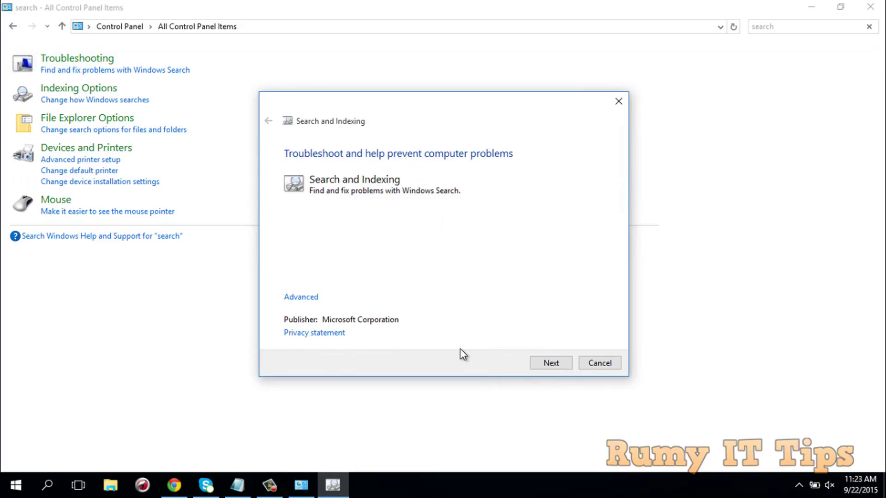
pyautogui.click(549, 360)
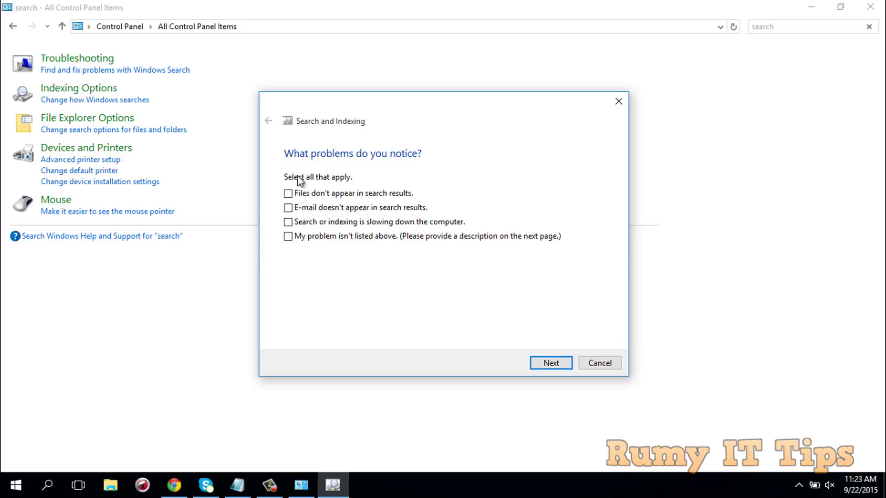
pyautogui.click(289, 193)
pyautogui.click(288, 208)
pyautogui.click(566, 364)
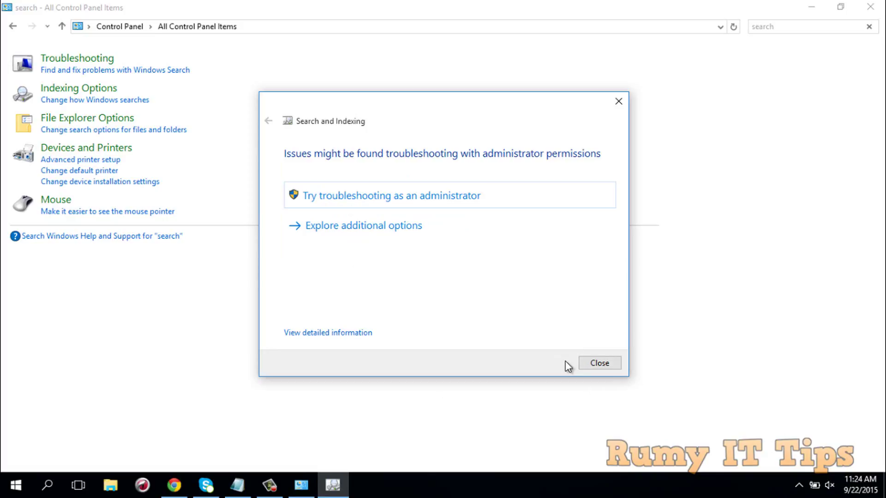
# - Rerun the troubleshooter as administrator, then cancel and close it
pyautogui.click(407, 196)
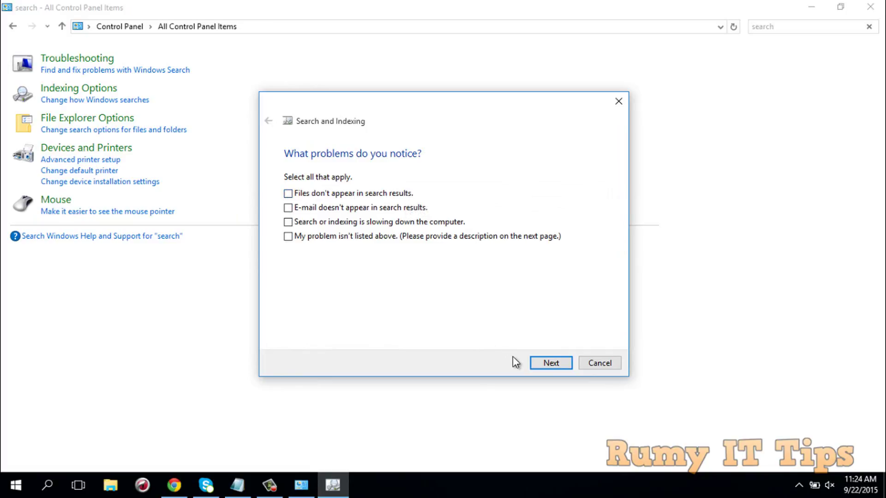
pyautogui.click(556, 364)
pyautogui.click(596, 364)
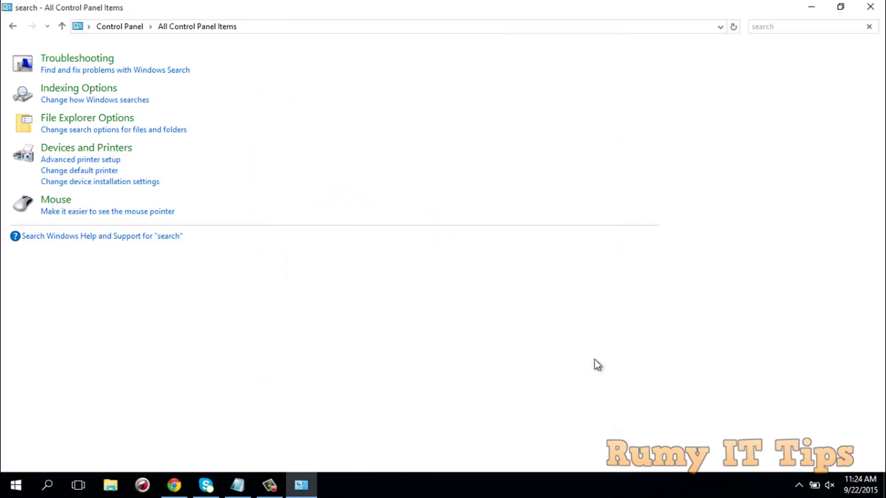
# - Close Control Panel and run Windows PowerShell as administrator from a search for 'power'
pyautogui.click(870, 9)
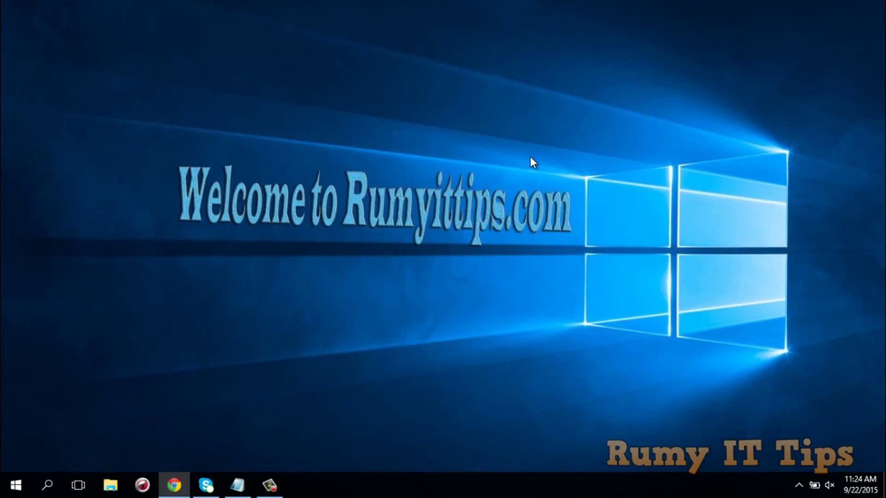
pyautogui.click(43, 490)
pyautogui.write('power')
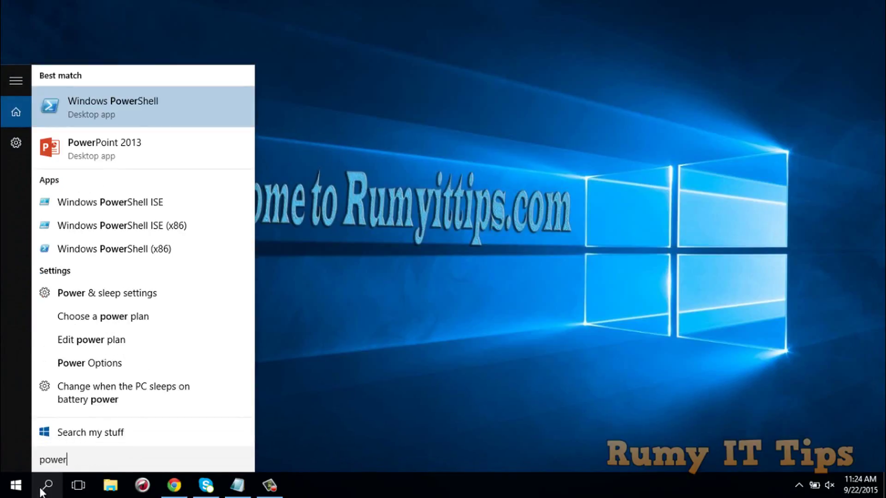
pyautogui.rightClick(150, 117)
pyautogui.click(169, 135)
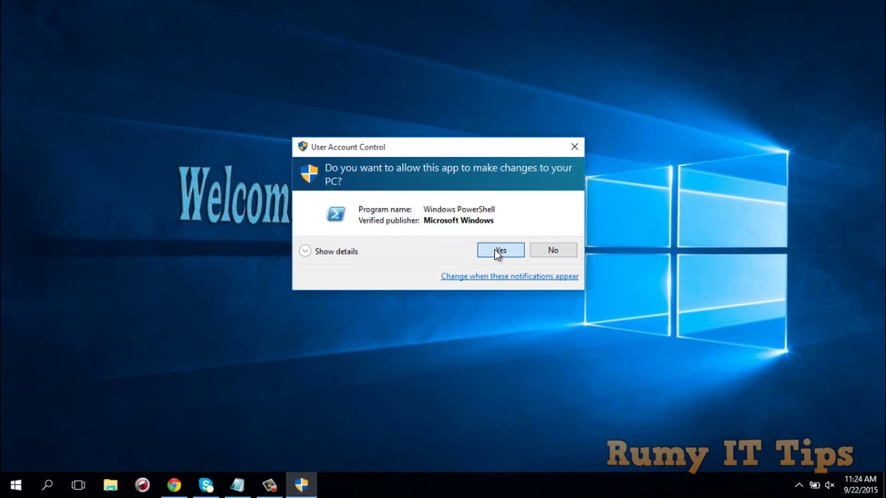
pyautogui.click(496, 249)
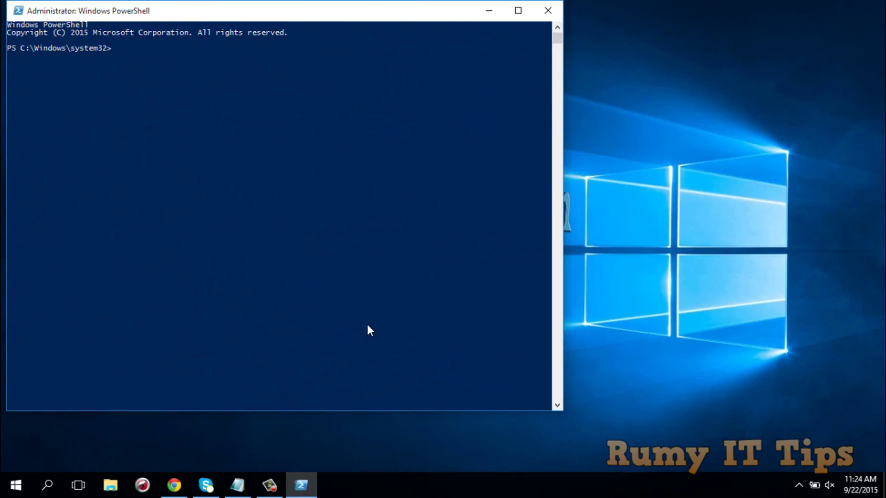
# - Copy the Get-AppXPackage -AllUsers re-register command from Notepad, paste it into admin PowerShell, and run it
pyautogui.click(237, 484)
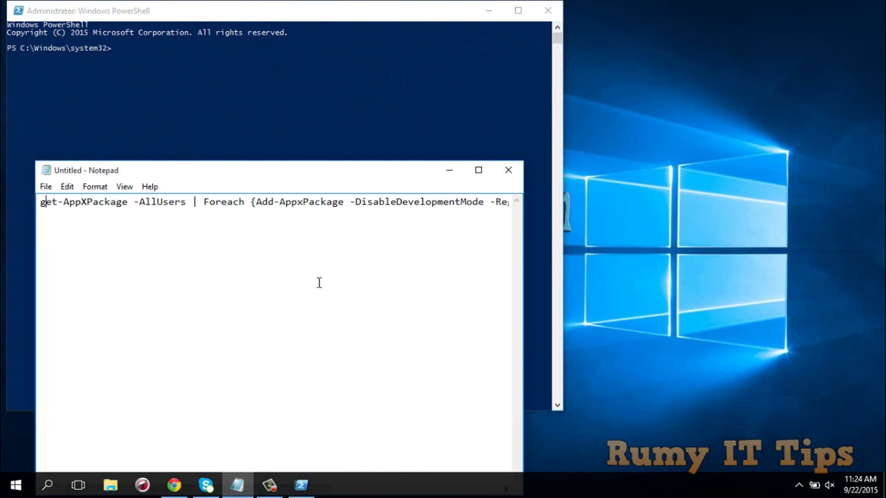
pyautogui.hotkey('ctrl', 'a')
pyautogui.press('super+c')
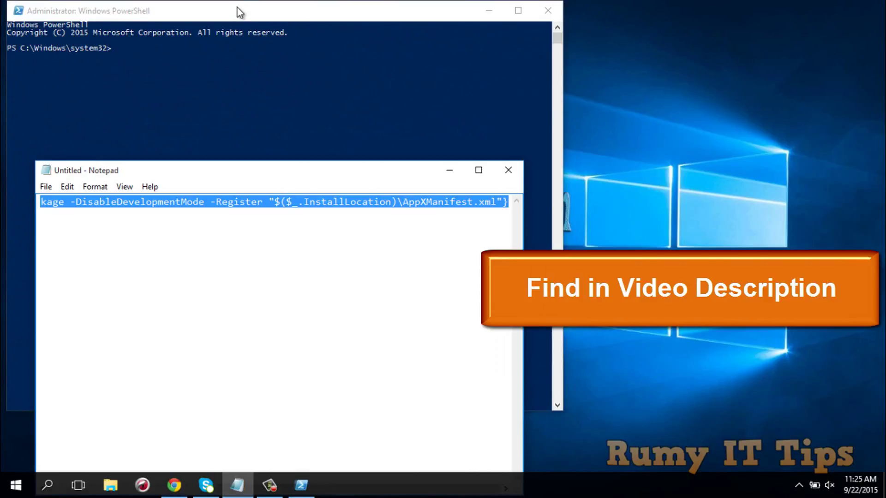
pyautogui.moveTo(238, 7); pyautogui.dragTo(309, 18)
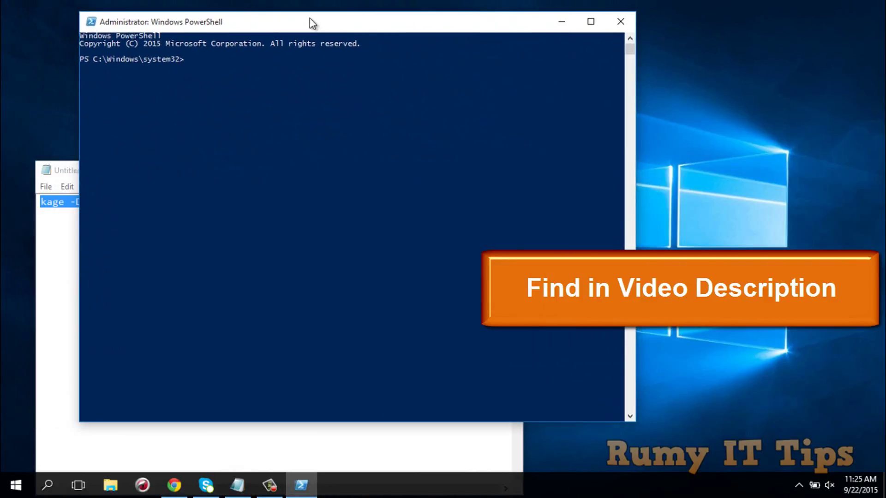
pyautogui.rightClick(246, 67)
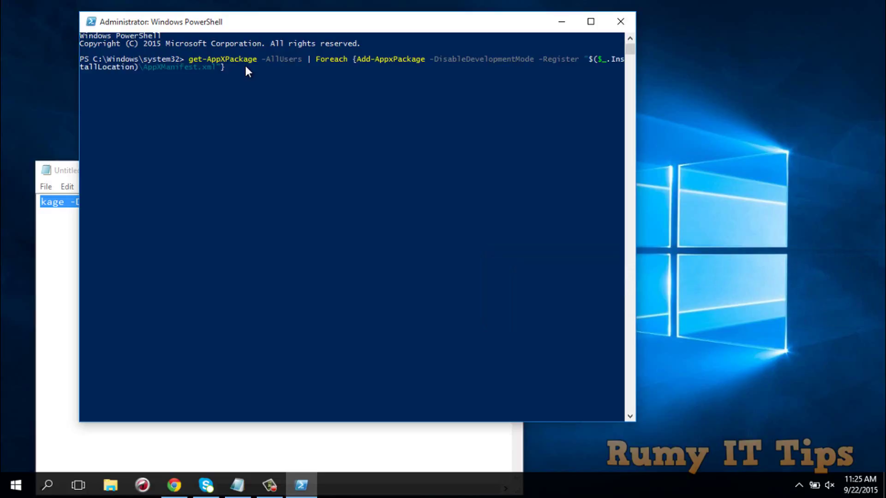
pyautogui.press('Return')
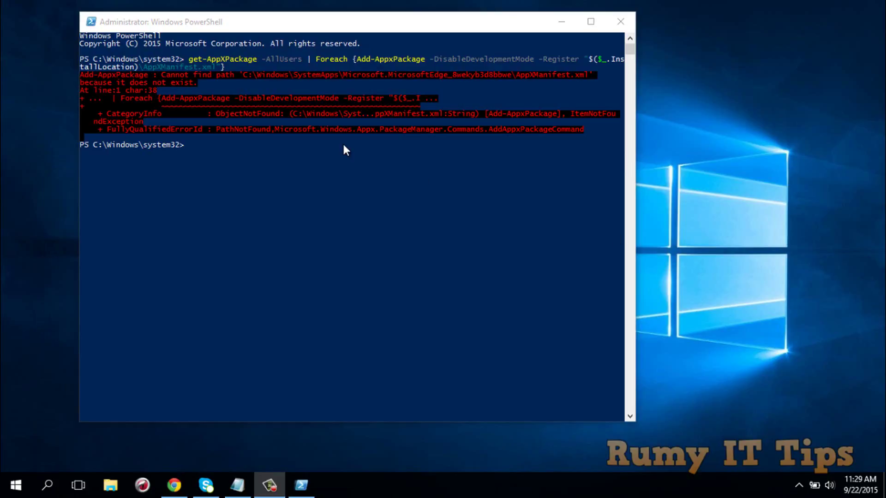
# - Turn on 'Search online and include web results' in the search settings
pyautogui.click(16, 485)
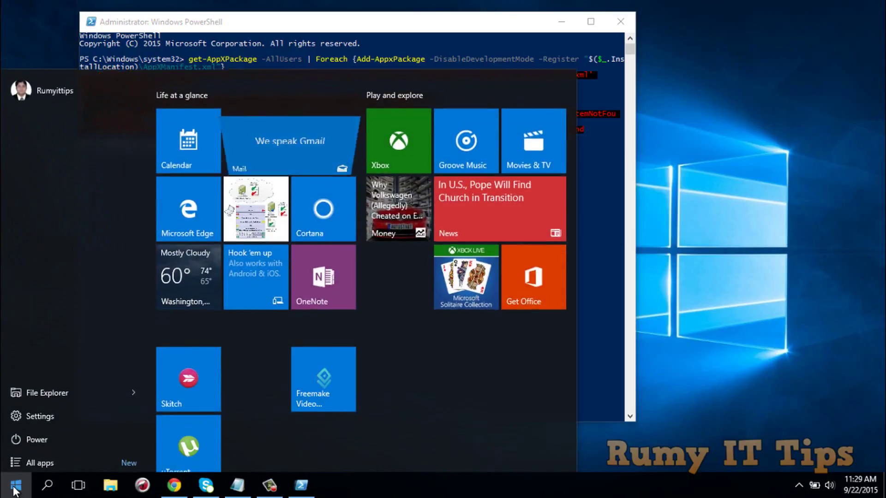
pyautogui.click(46, 483)
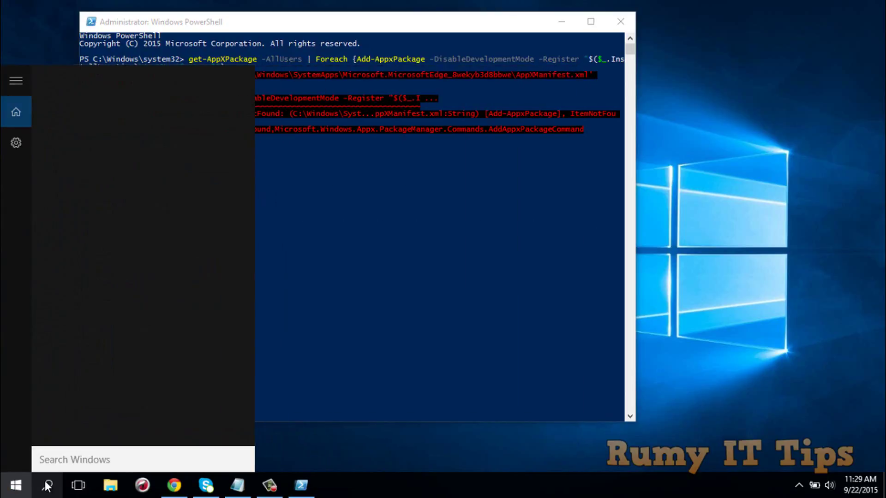
pyautogui.click(13, 144)
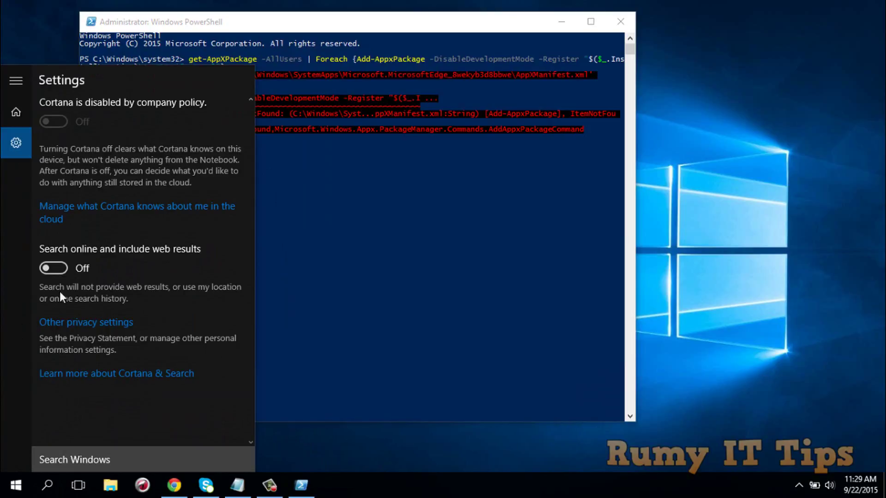
pyautogui.click(63, 266)
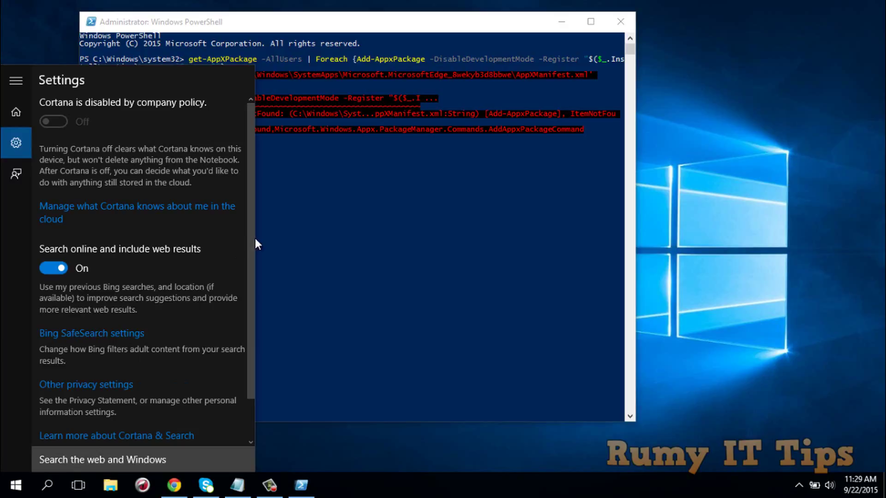
pyautogui.scroll(-2, 252, 261)
# - Type a test query with a person's name to check search results, then clear it
pyautogui.click(90, 455)
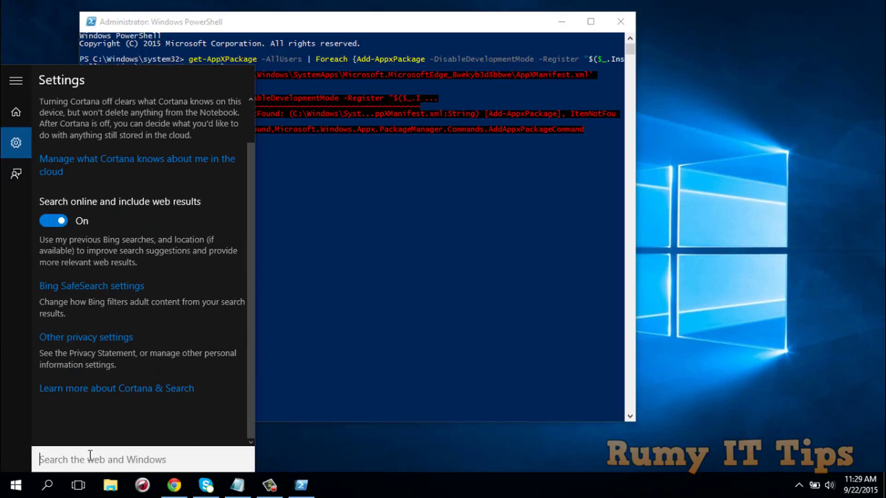
pyautogui.click(5, 111)
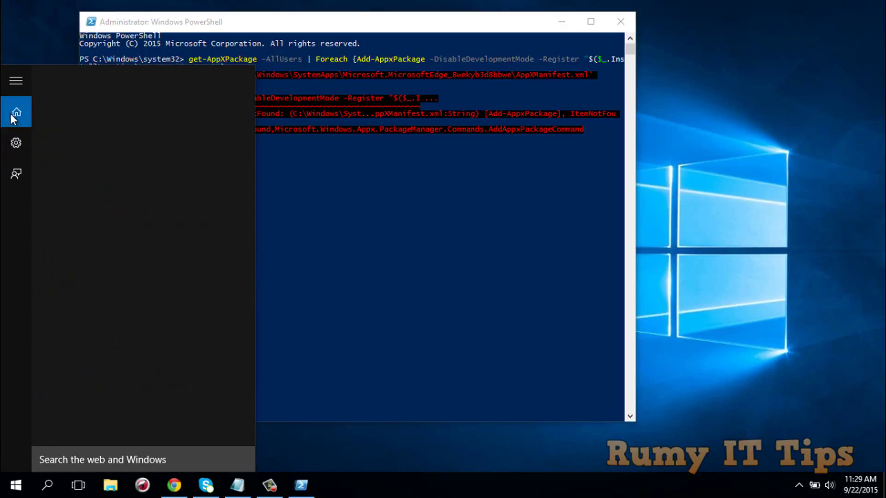
pyautogui.click(69, 459)
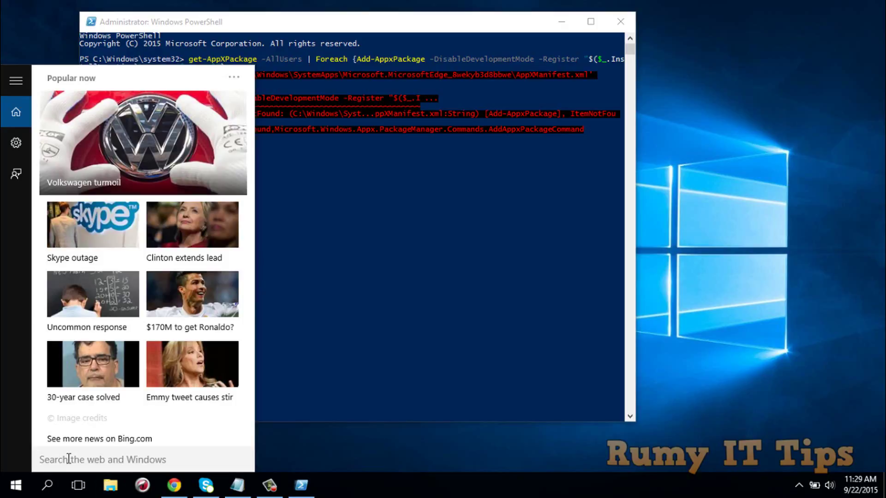
pyautogui.write('syed')
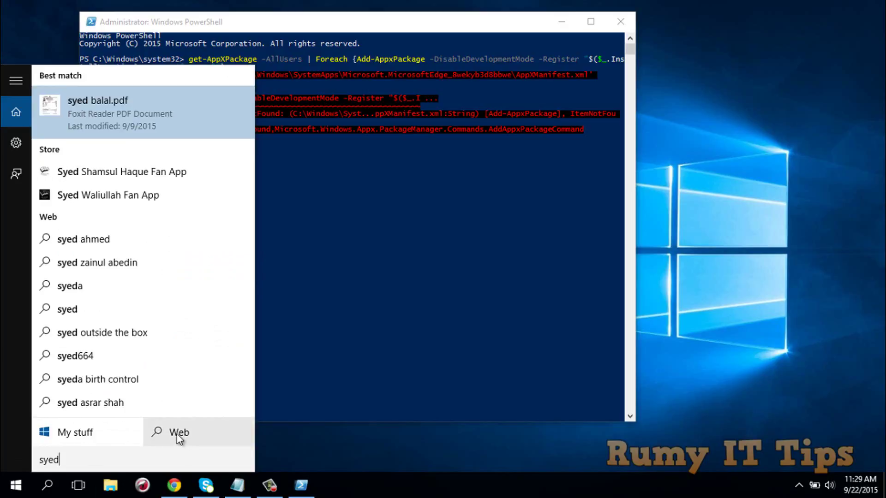
pyautogui.press('BackSpace')
pyautogui.press('BackSpace')
pyautogui.press('BackSpace')
pyautogui.press('BackSpace')
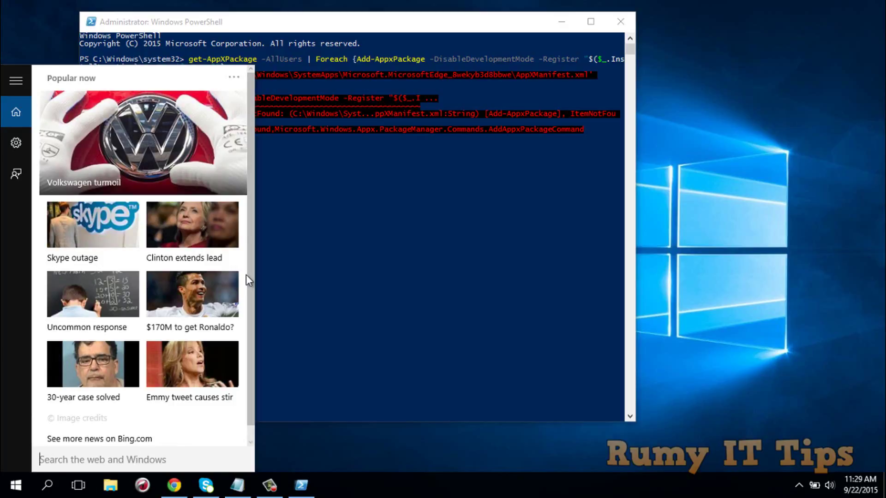
# - Close the search panel and reopen search with its settings shown again
pyautogui.click(429, 29)
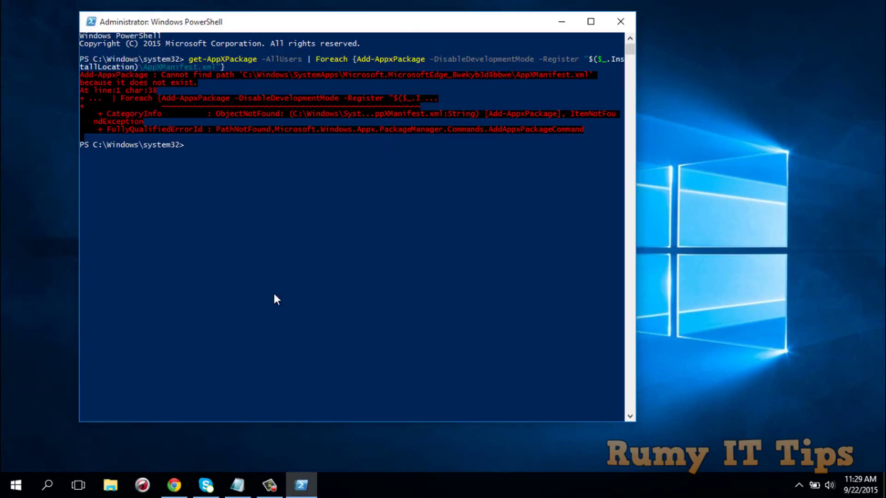
pyautogui.click(15, 485)
pyautogui.click(49, 482)
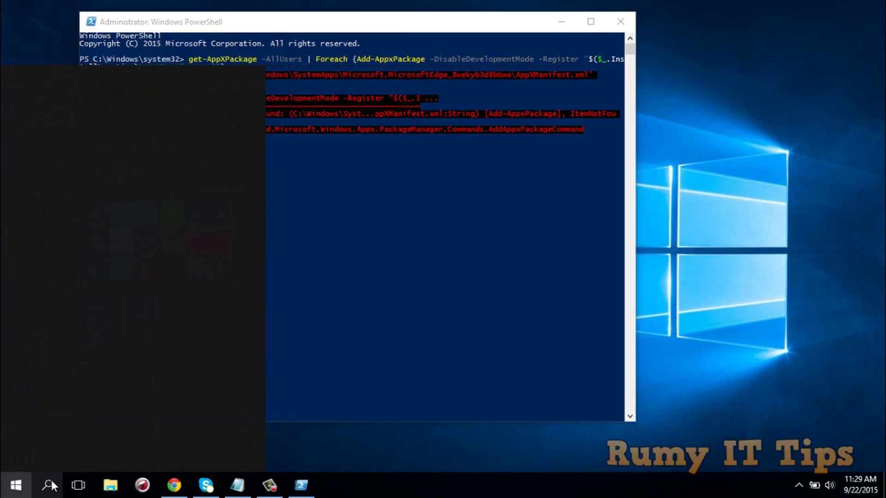
pyautogui.click(16, 143)
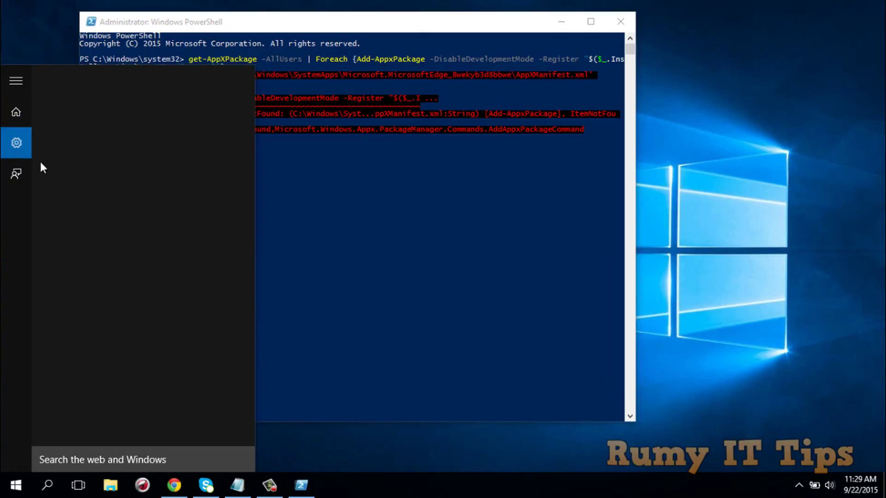